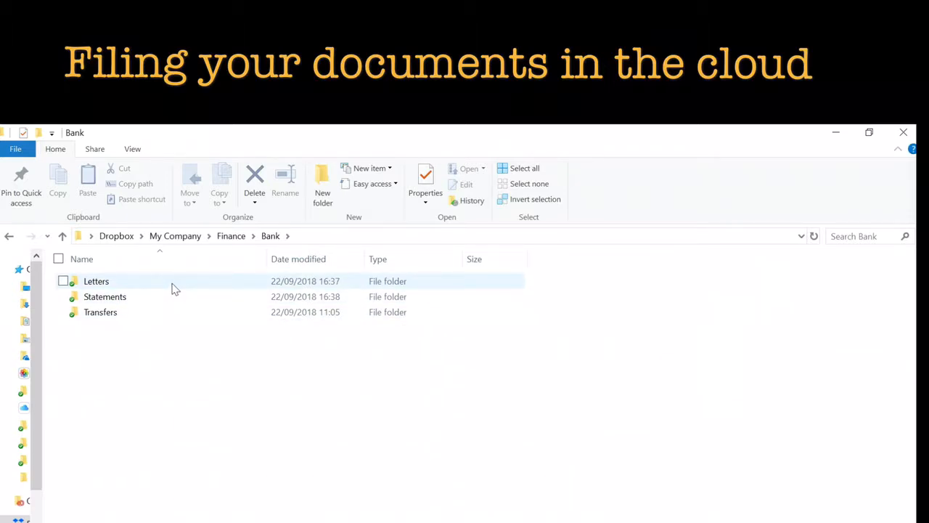
# Look through the Bank folder's Letters subfolder and the 2018 07 31 folder inside Statements, and return to Bank
pyautogui.doubleClick(172, 288)
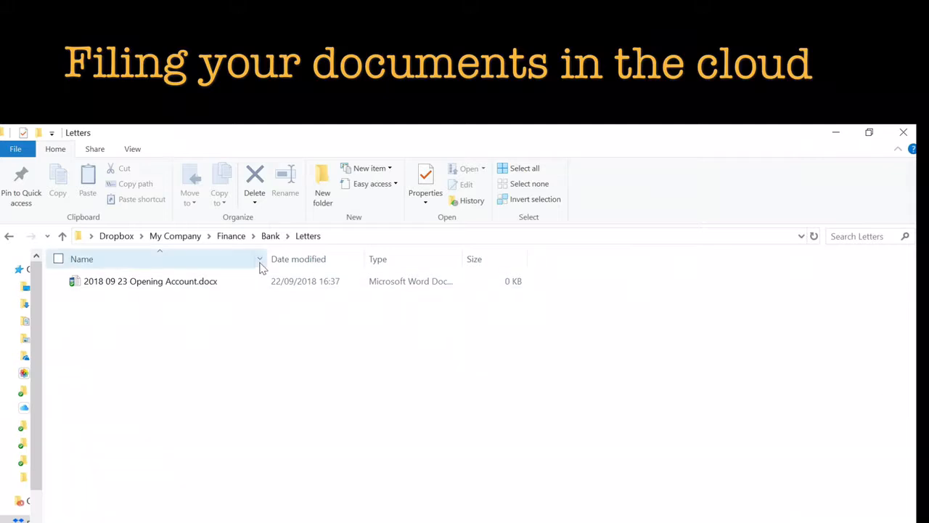
pyautogui.click(273, 240)
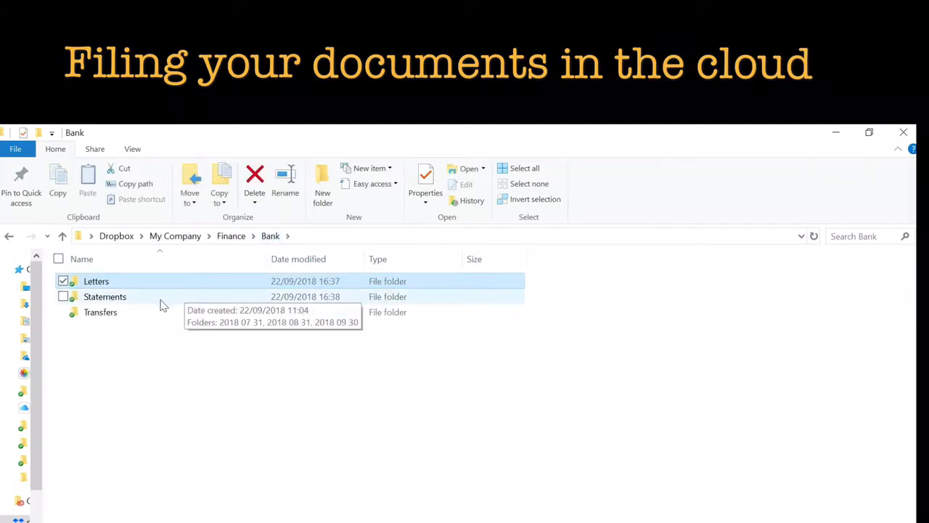
pyautogui.click(158, 303)
pyautogui.doubleClick(160, 305)
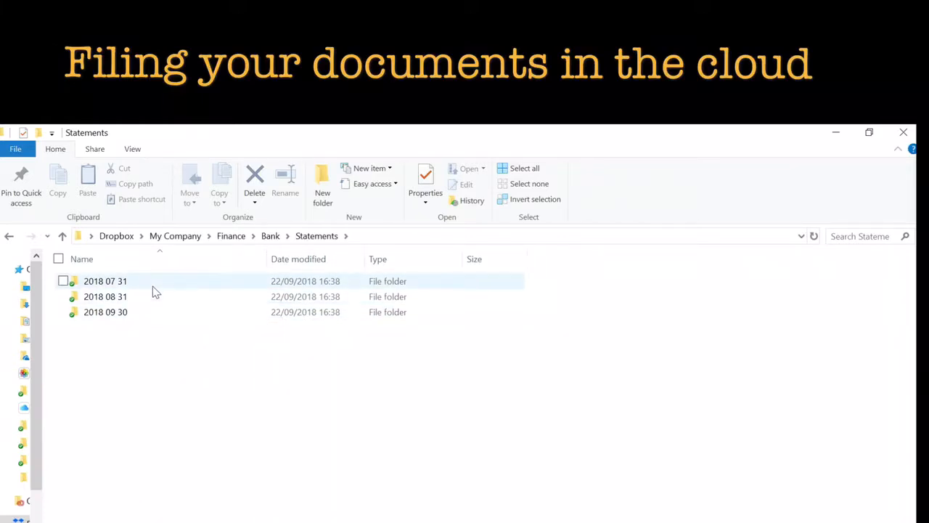
pyautogui.doubleClick(154, 289)
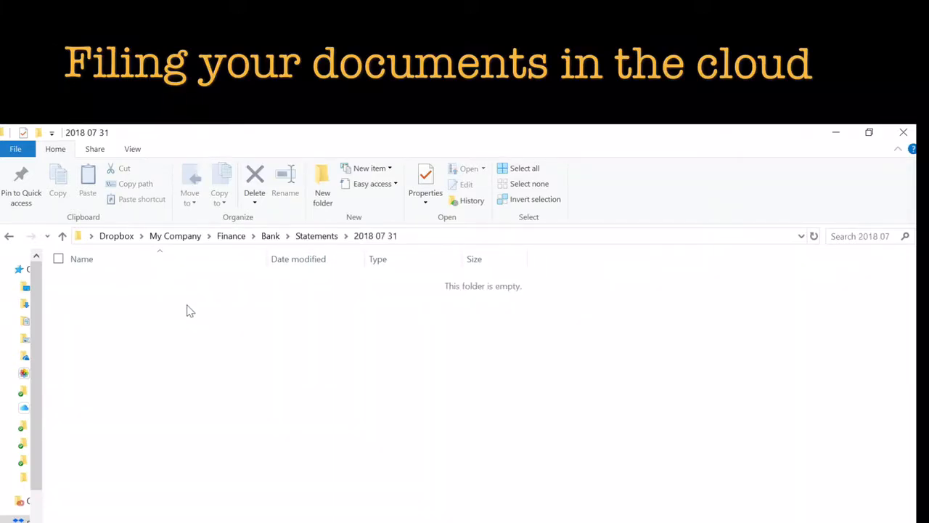
pyautogui.click(319, 237)
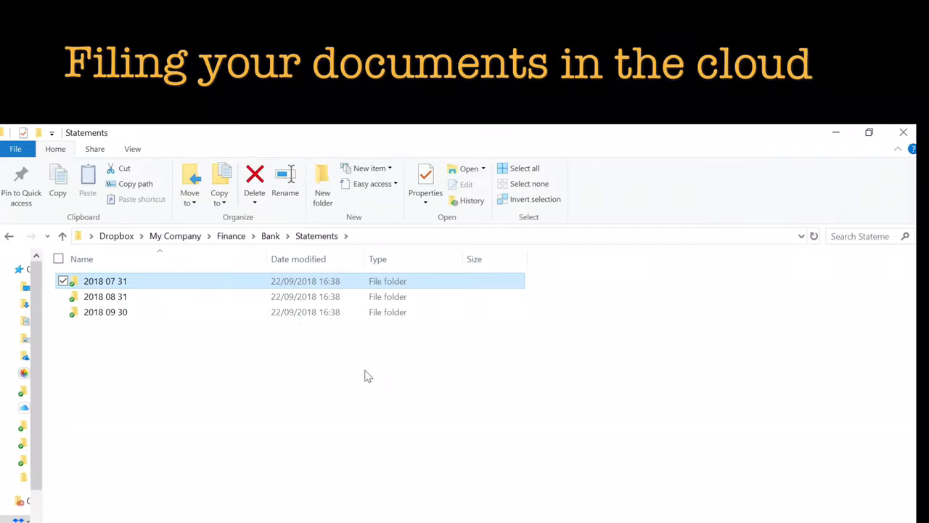
pyautogui.click(271, 237)
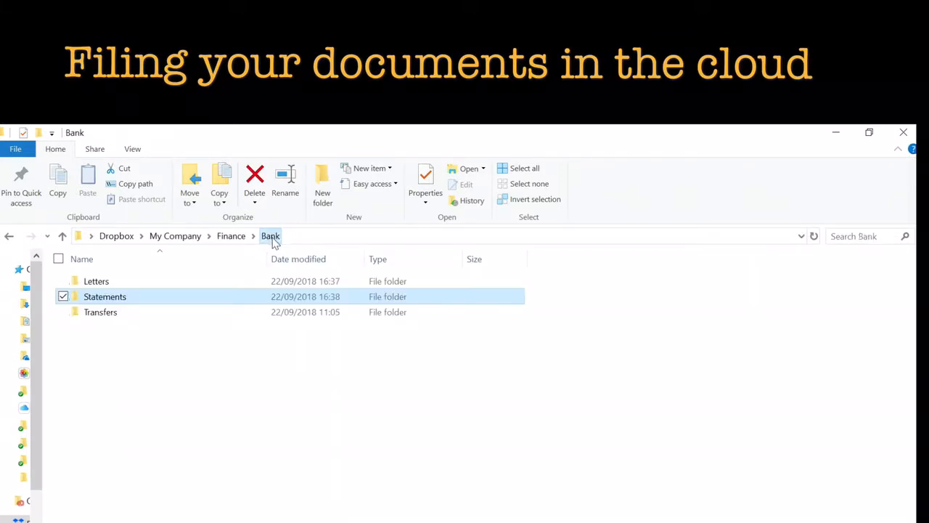
# Open the 2018 09 Payments folder inside Transfers > Payments
pyautogui.click(188, 317)
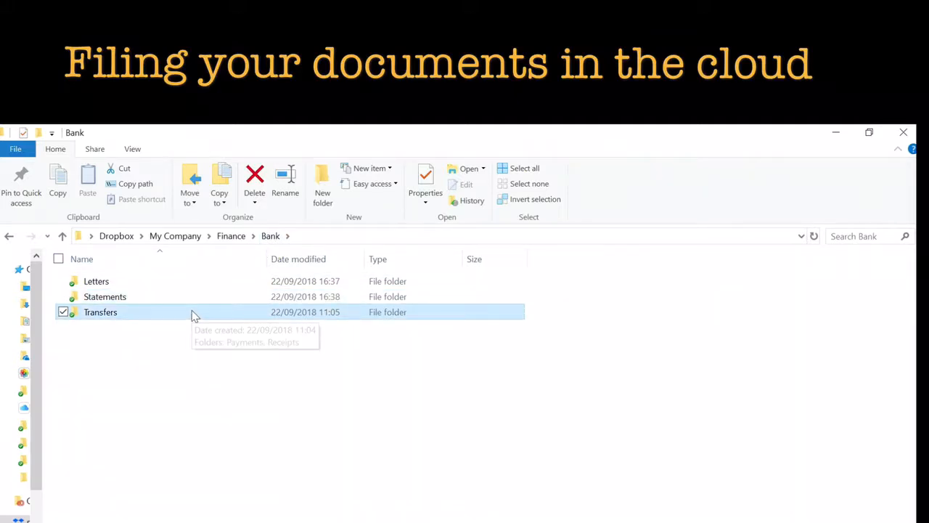
pyautogui.doubleClick(192, 315)
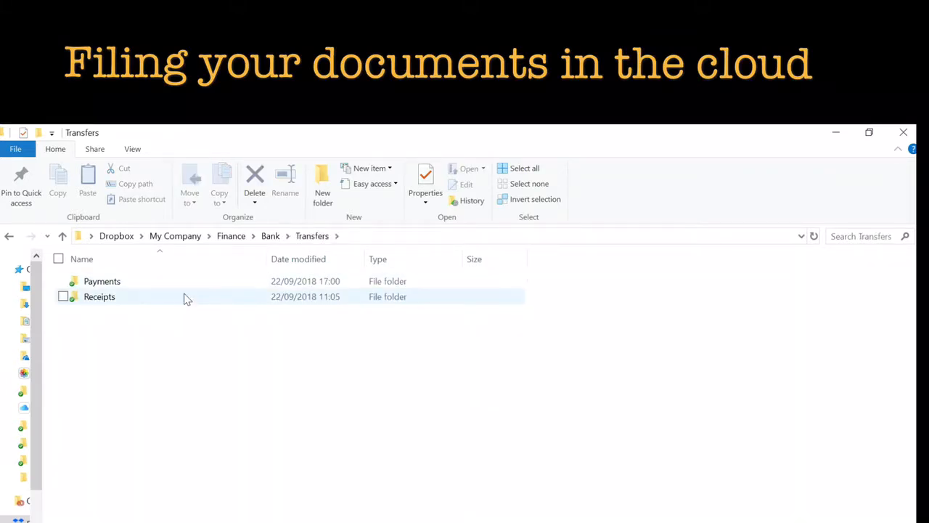
pyautogui.doubleClick(185, 288)
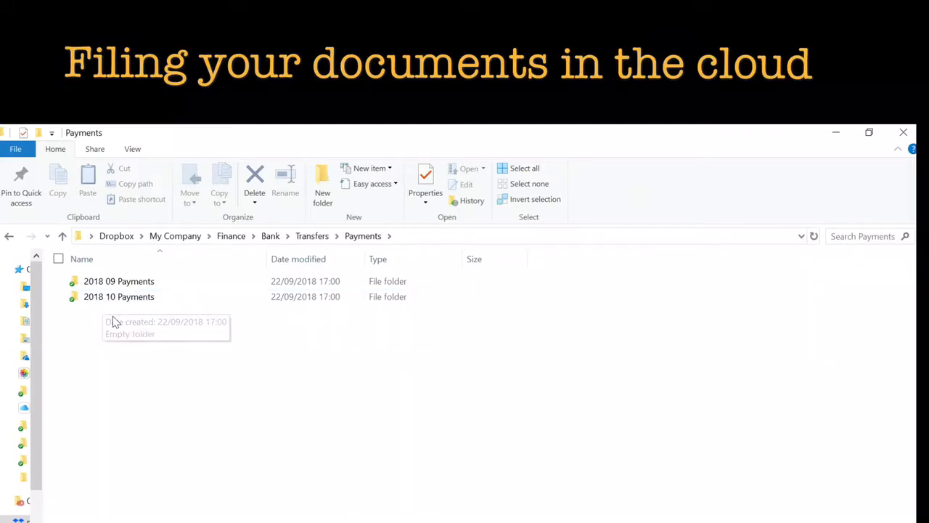
pyautogui.doubleClick(144, 289)
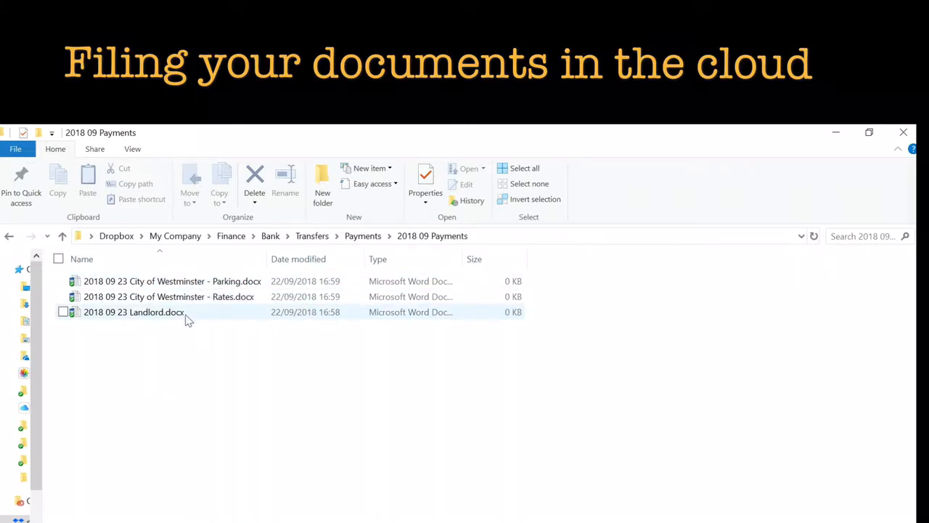
# Create a new Word document named "2018 09 24 Microsoft subscription" in the 2018 09 Payments folder
pyautogui.rightClick(159, 375)
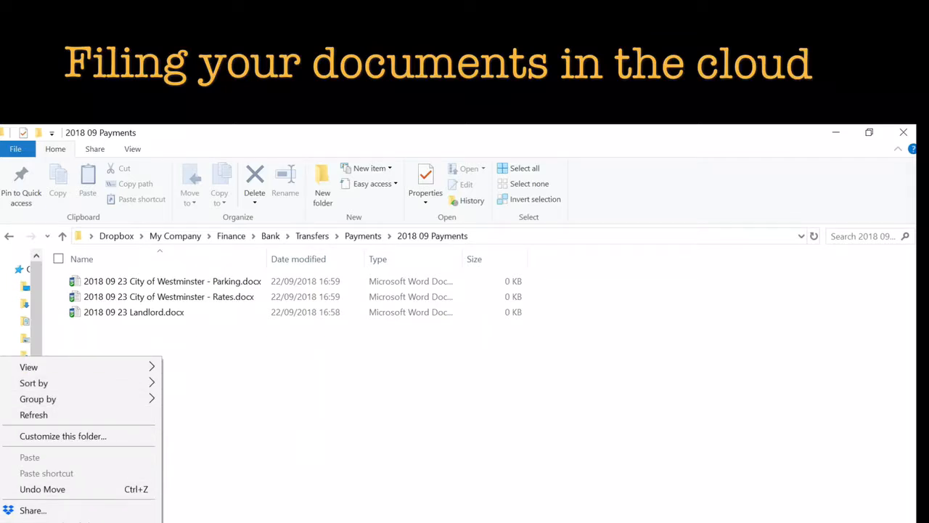
pyautogui.moveTo(73, 521)
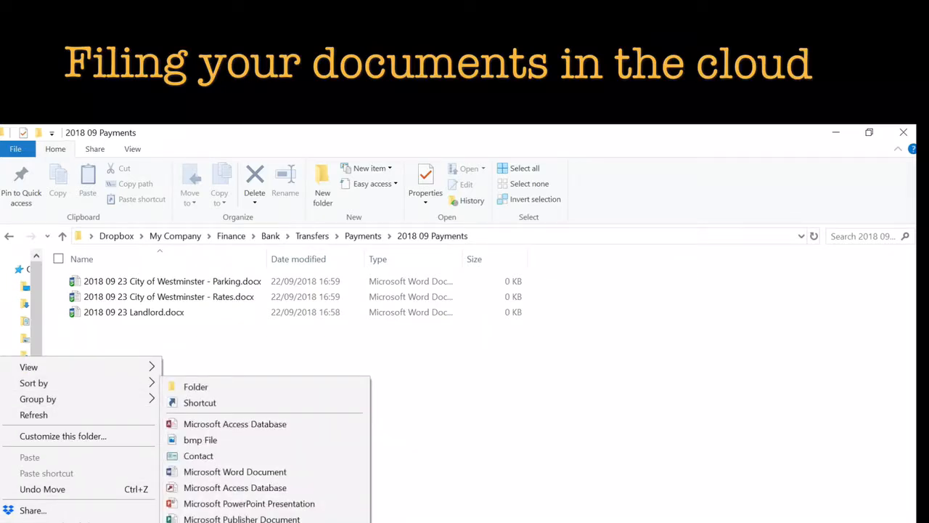
pyautogui.click(249, 471)
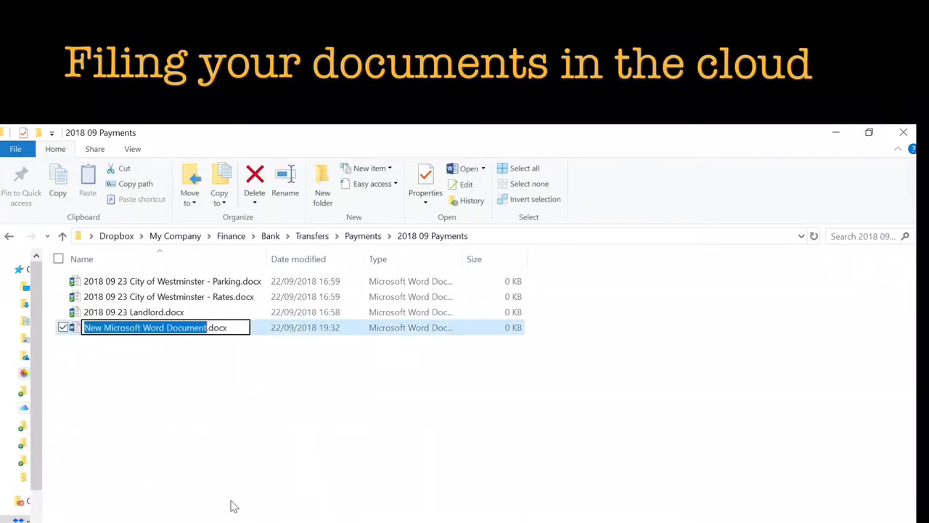
pyautogui.write('2018 ')
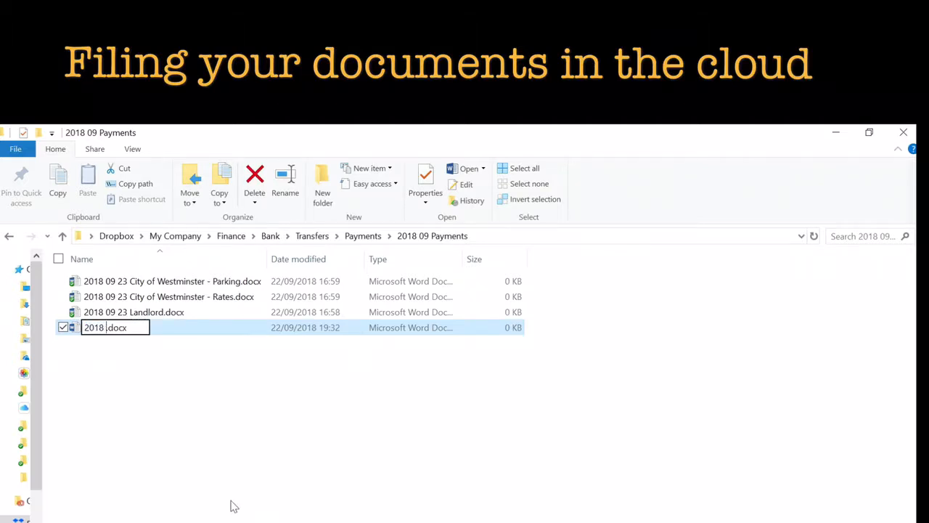
pyautogui.write('09 24')
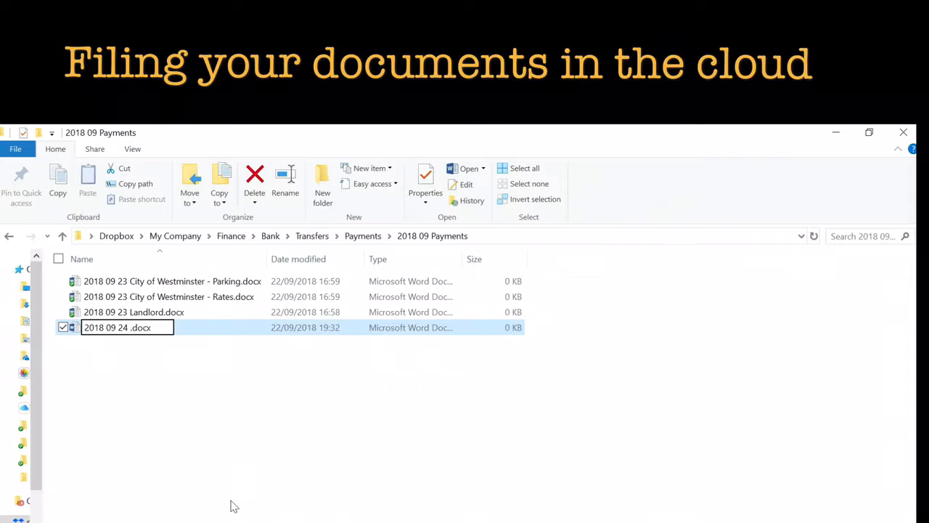
pyautogui.write(' Microo')
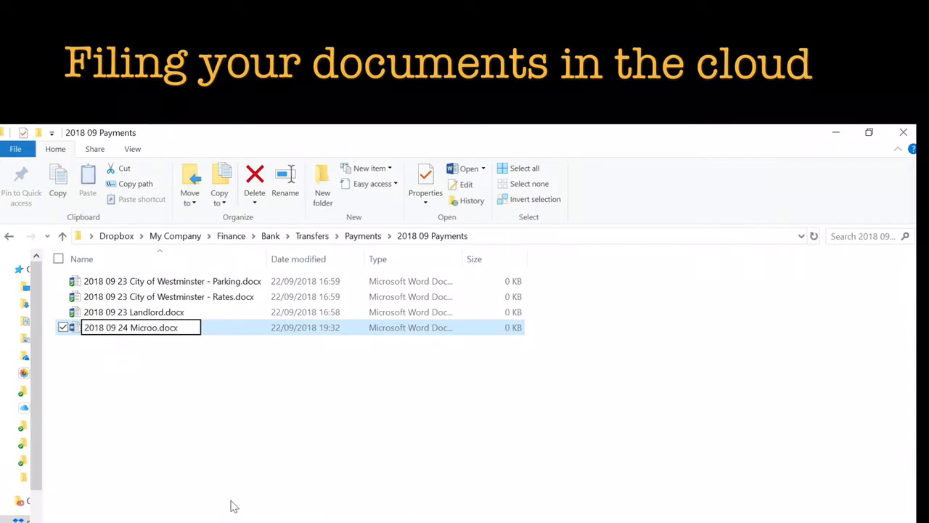
pyautogui.press('BackSpace')
pyautogui.write('s')
pyautogui.write('oft')
pyautogui.write(' subscr')
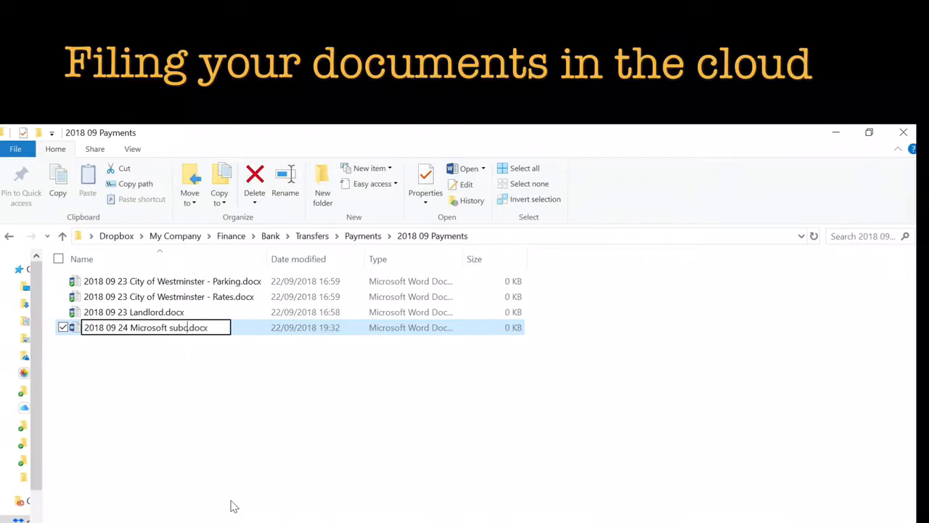
pyautogui.write('iption')
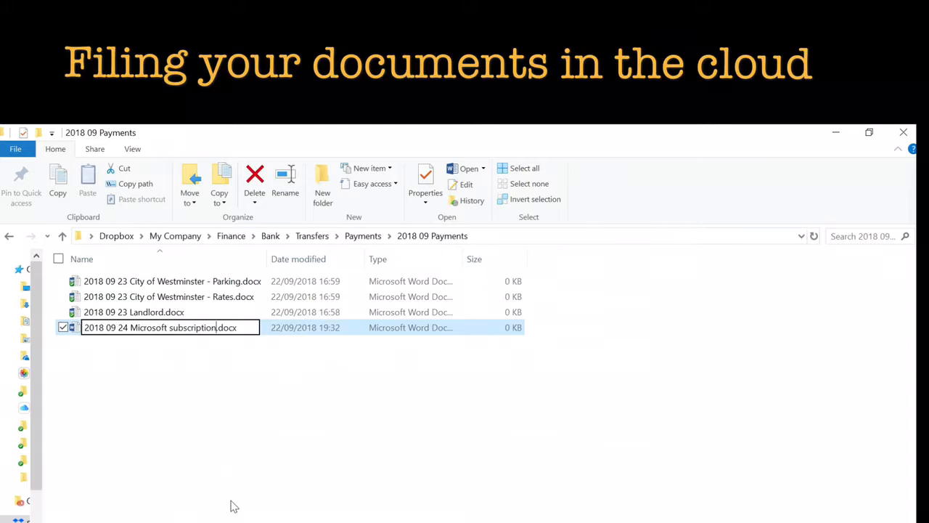
pyautogui.press('Return')
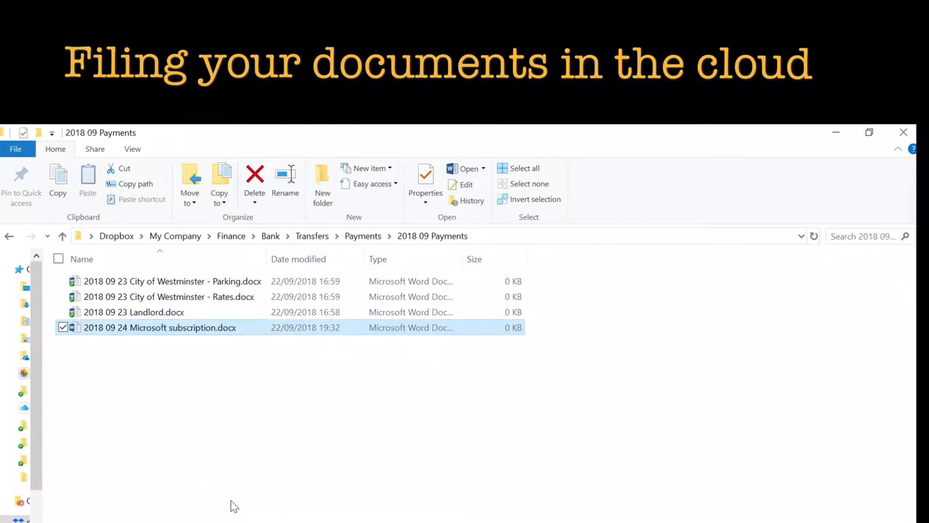
# Create another Word document in the same folder and name it "2018 09 24 Autocar"
pyautogui.rightClick(154, 380)
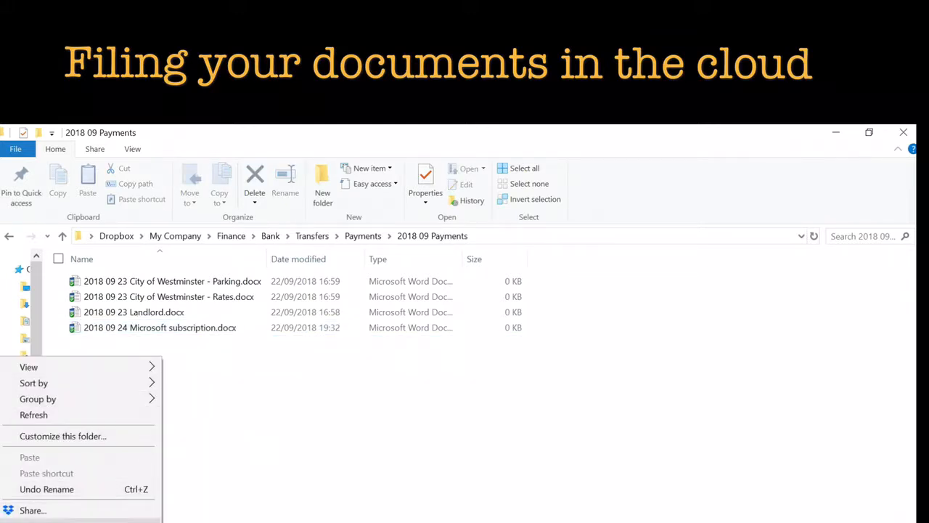
pyautogui.moveTo(80, 519)
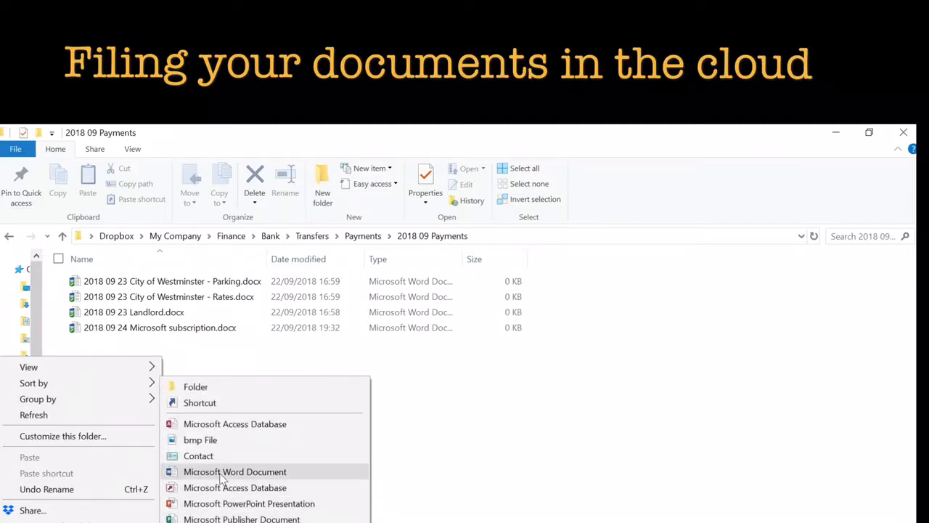
pyautogui.click(220, 472)
pyautogui.write('2018 09 3.docx')
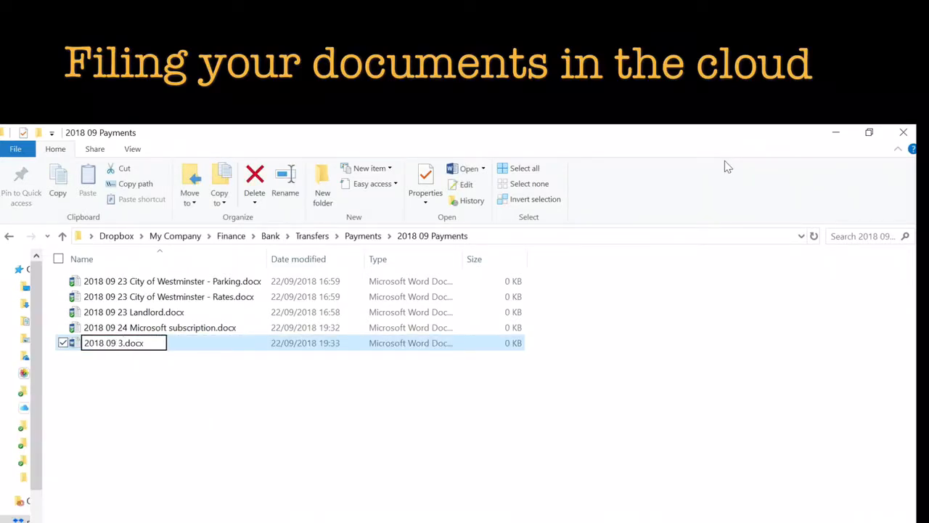
pyautogui.press('BackSpace')
pyautogui.write('24')
pyautogui.write(' Autocar')
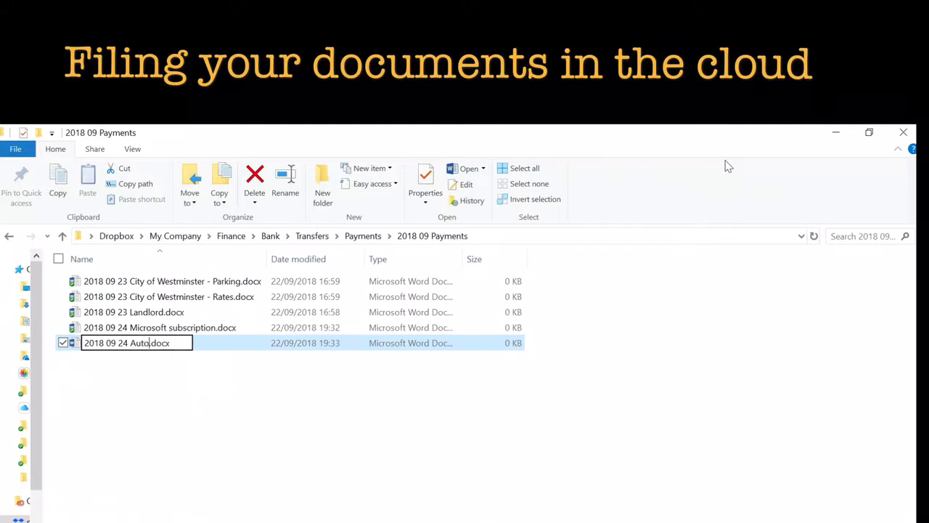
pyautogui.press('Return')
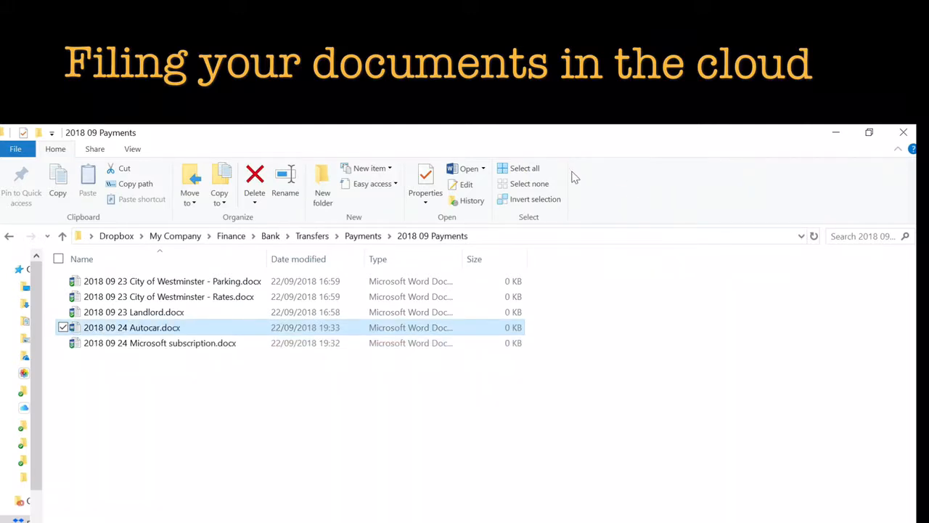
# Add a new Word document named "2018 09 24 Royal Mail envelopes" to the September payments folder
pyautogui.rightClick(164, 375)
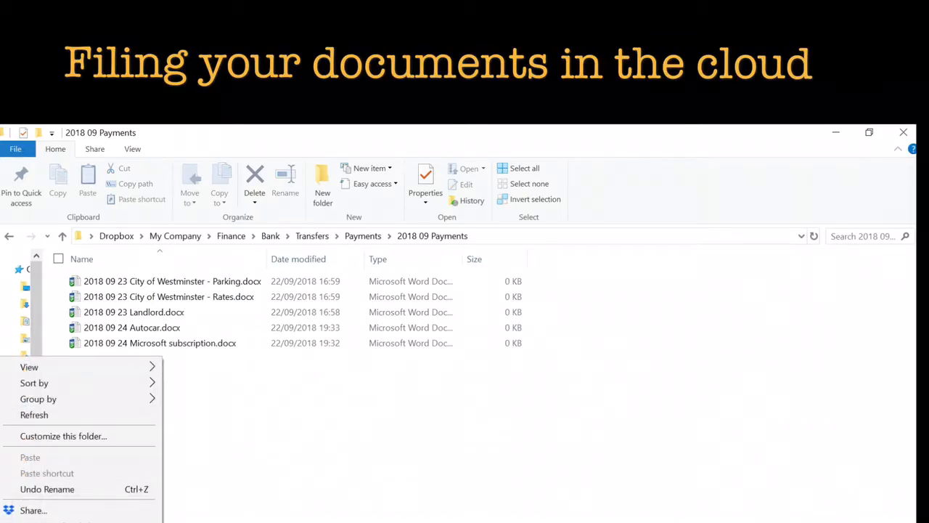
pyautogui.moveTo(43, 521)
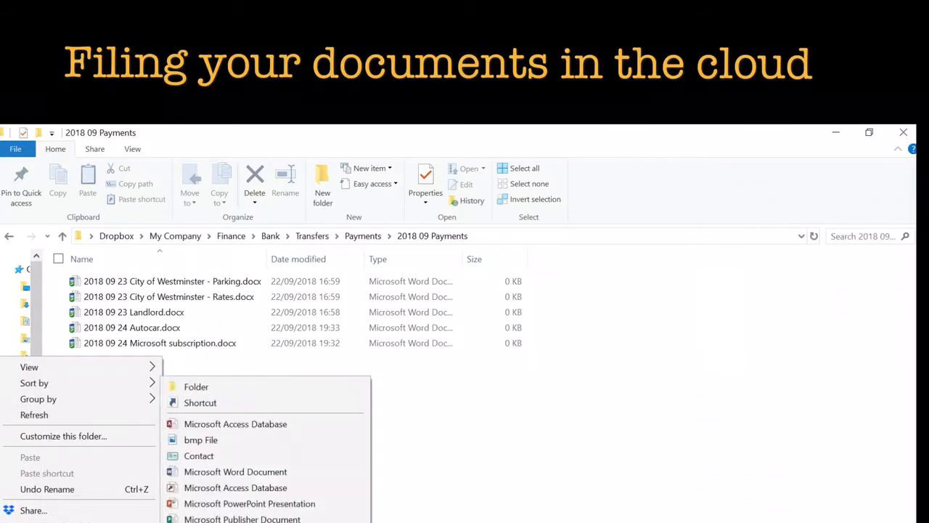
pyautogui.click(232, 472)
pyautogui.write('2018 0')
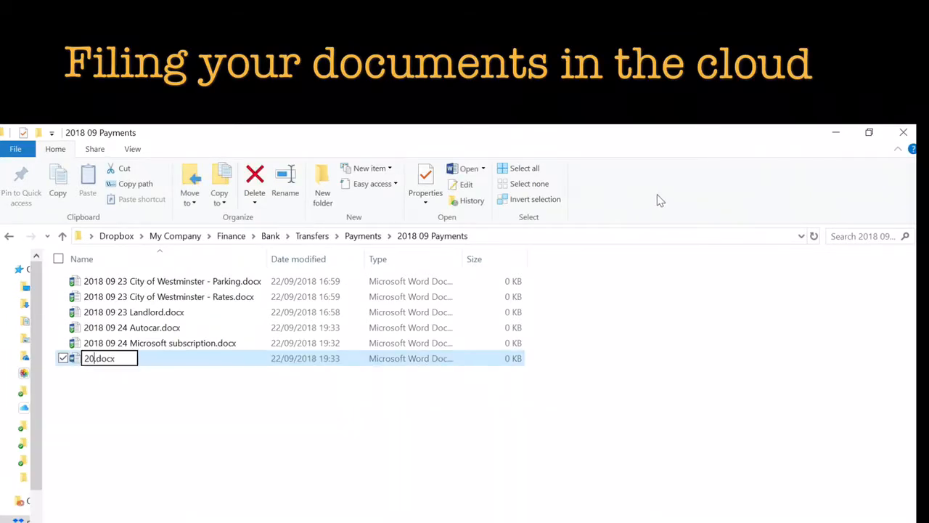
pyautogui.write('9 24')
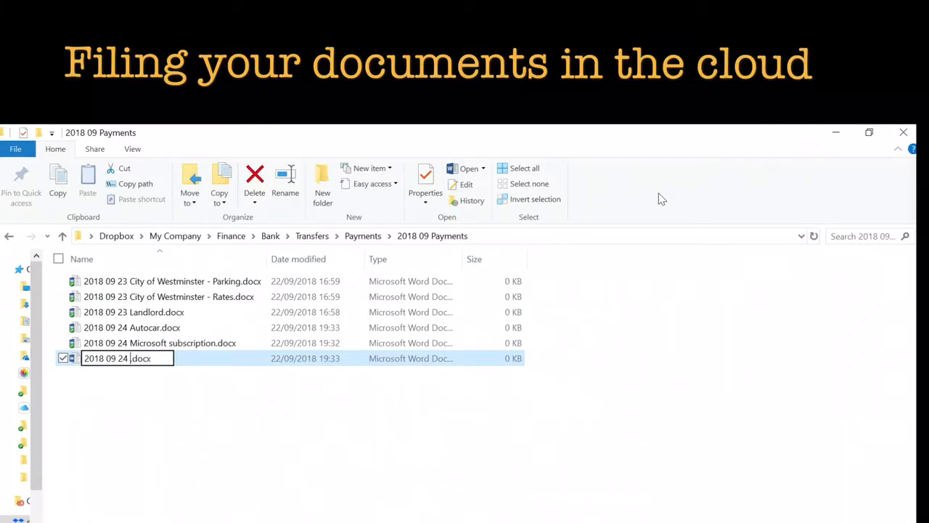
pyautogui.write('Royal Mail')
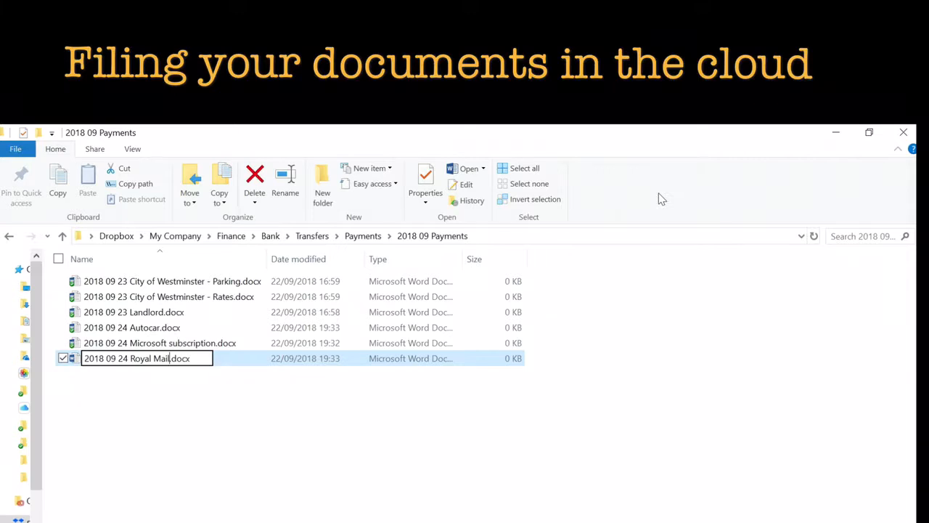
pyautogui.write(' envelops')
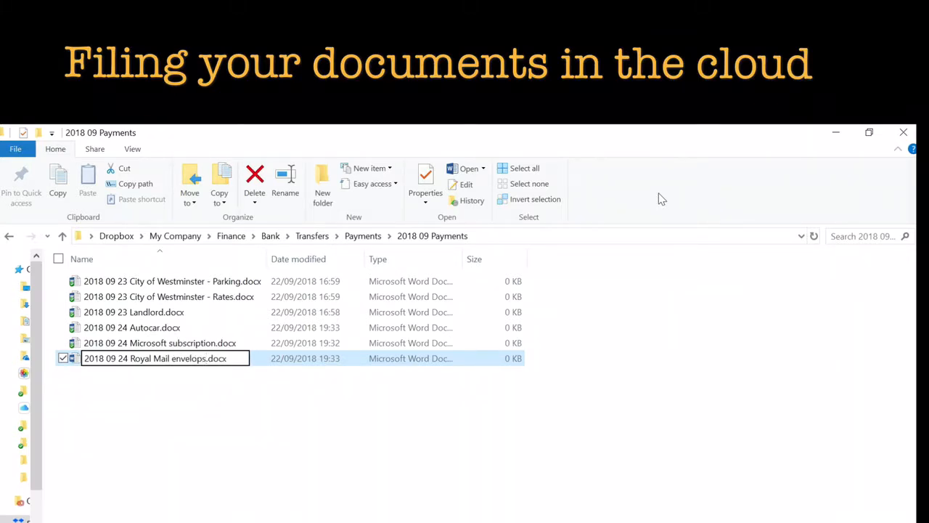
pyautogui.press('BackSpace')
pyautogui.write('es')
pyautogui.press('Return')
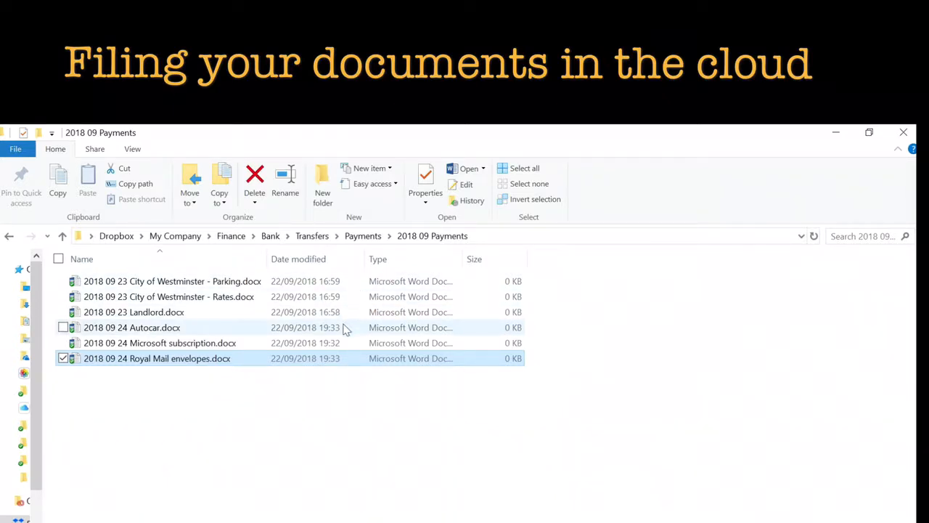
# Go back up through the Payments and Bank folders to the Finance folder
pyautogui.click(357, 238)
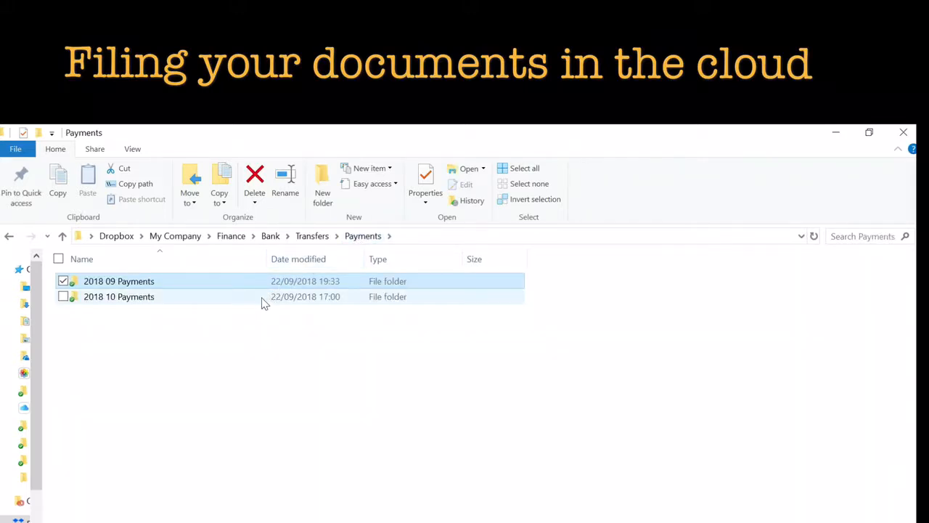
pyautogui.click(265, 297)
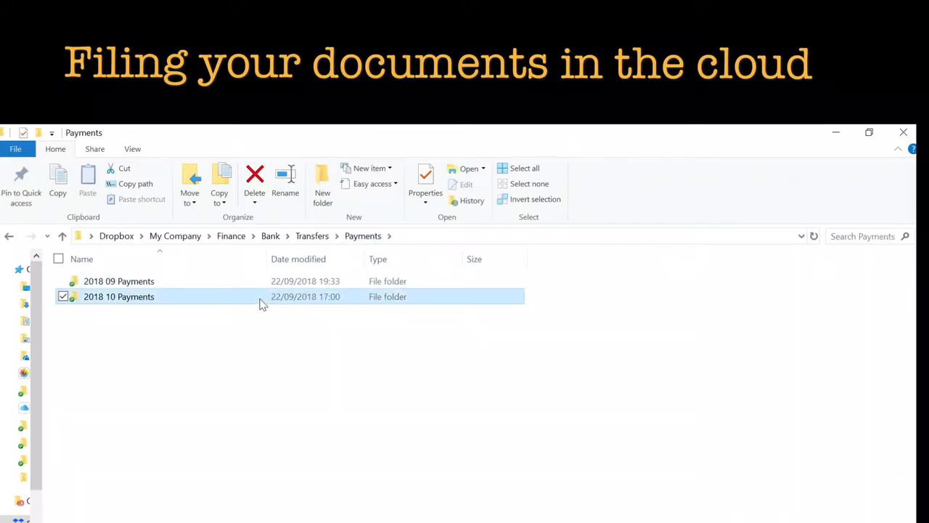
pyautogui.click(271, 238)
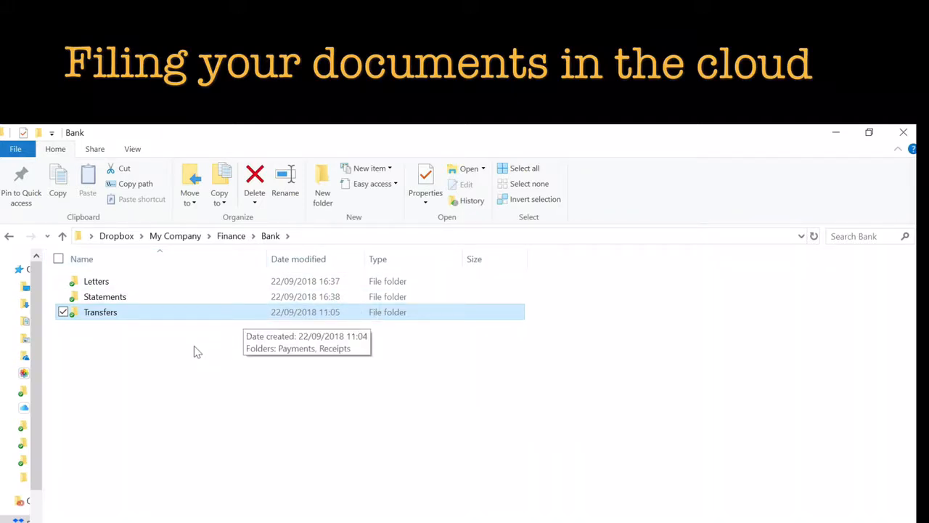
pyautogui.click(238, 236)
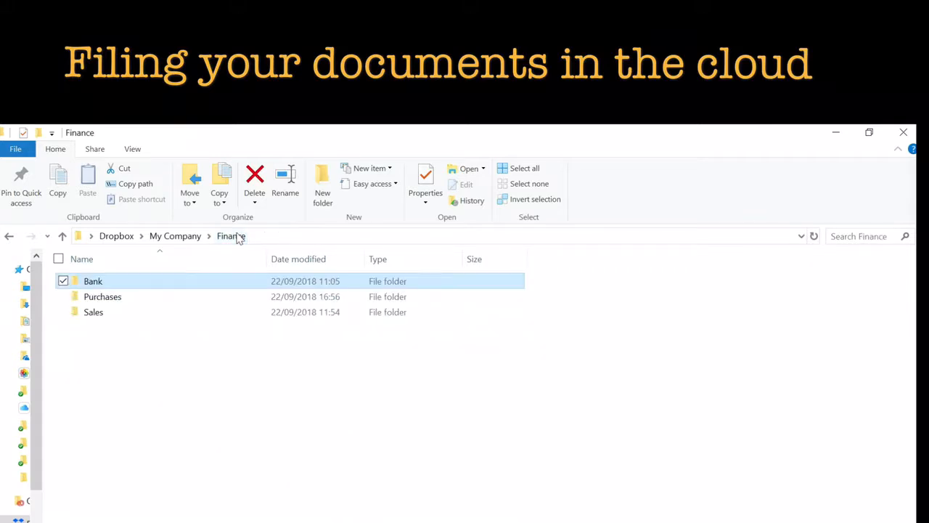
# Open the 2018 Invoices folder under Purchases and widen the Name column to show the full file names
pyautogui.doubleClick(192, 303)
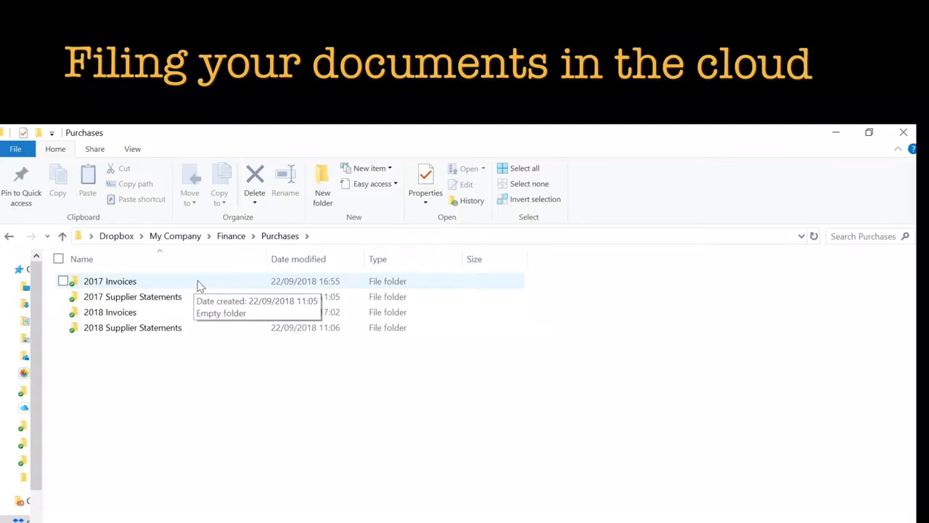
pyautogui.doubleClick(183, 318)
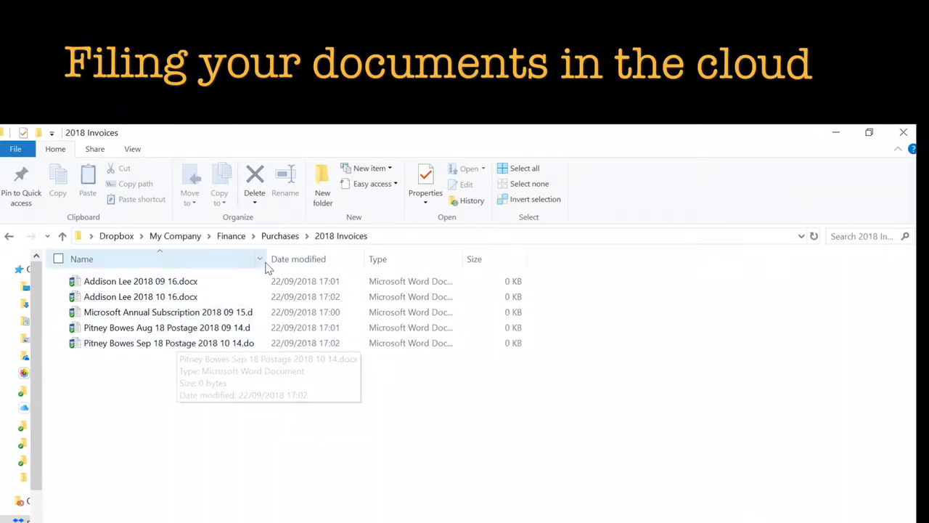
pyautogui.moveTo(266, 261); pyautogui.dragTo(311, 272)
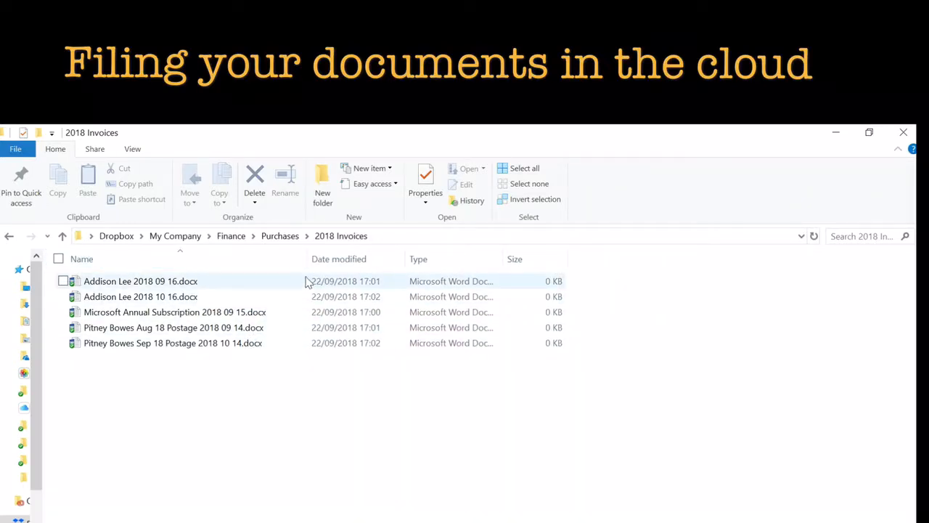
# Look inside the 2018 Supplier Statements folder under Purchases and return to the Finance folder
pyautogui.click(293, 241)
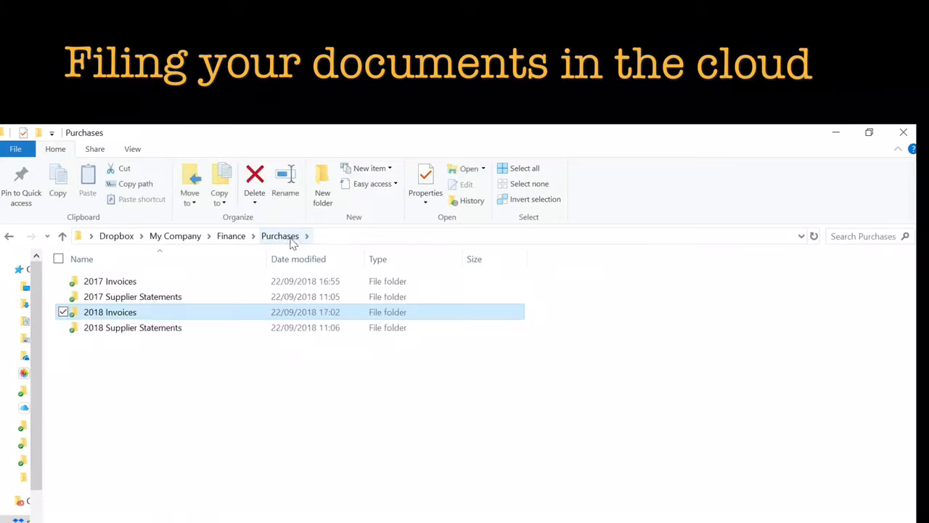
pyautogui.doubleClick(168, 328)
pyautogui.click(282, 237)
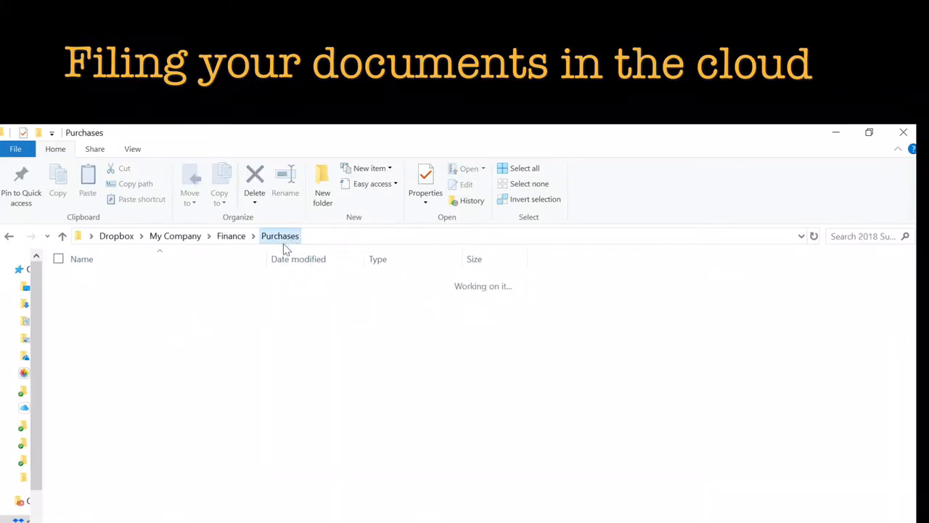
pyautogui.click(234, 237)
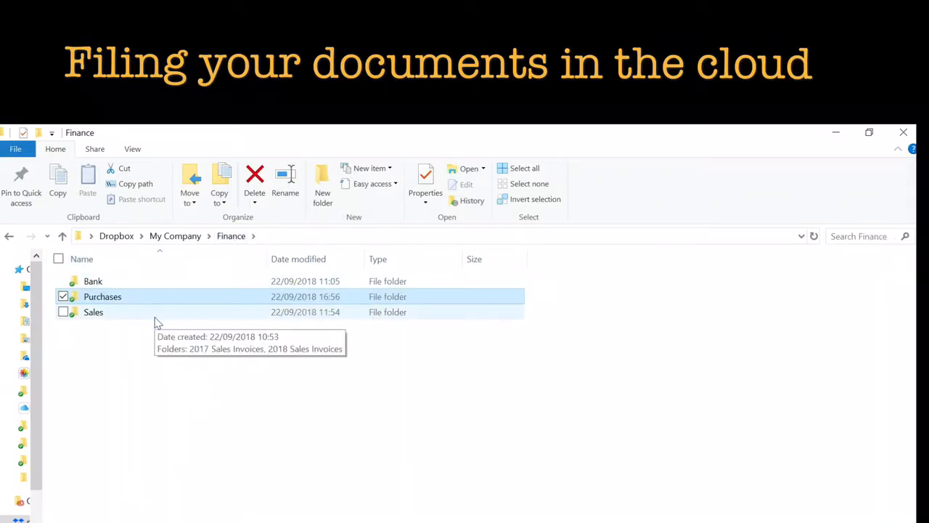
# Review the file naming in the 2018 Sales Invoices folder under Sales and go back up to the My Company folder
pyautogui.doubleClick(154, 315)
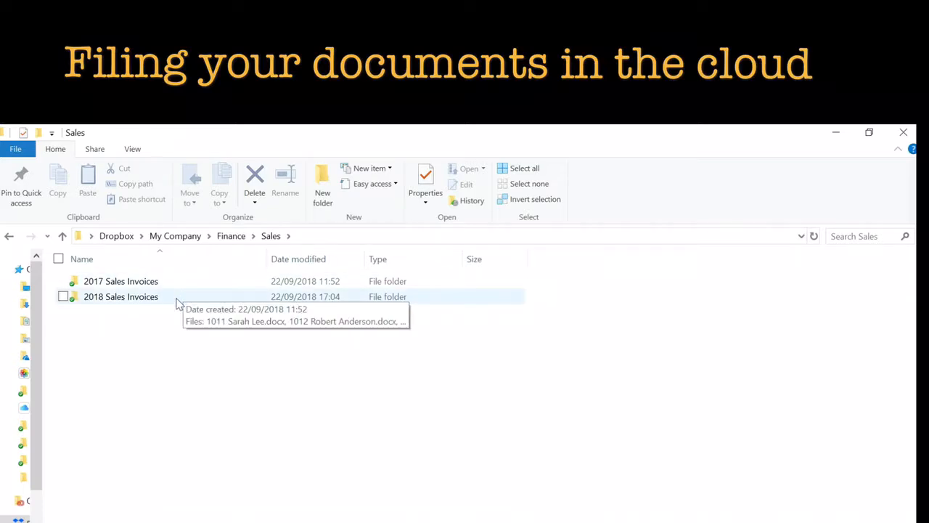
pyautogui.doubleClick(178, 301)
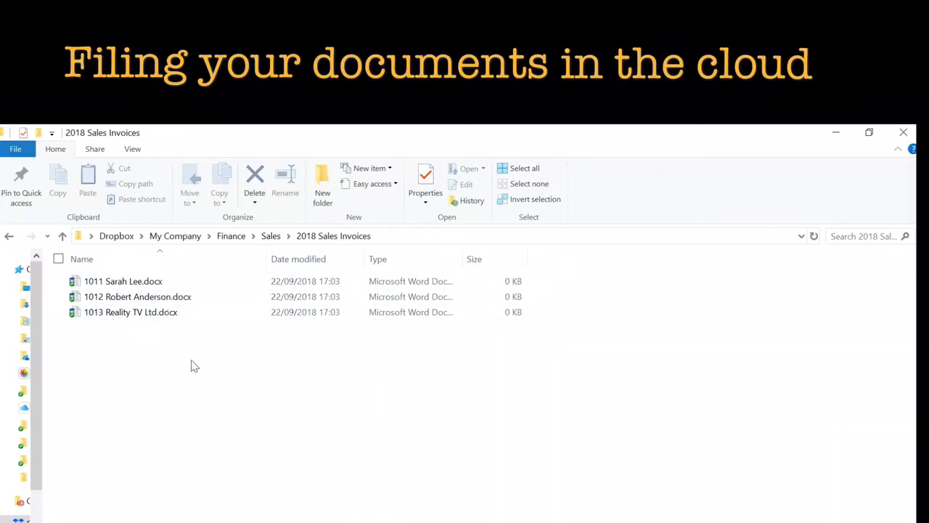
pyautogui.click(275, 240)
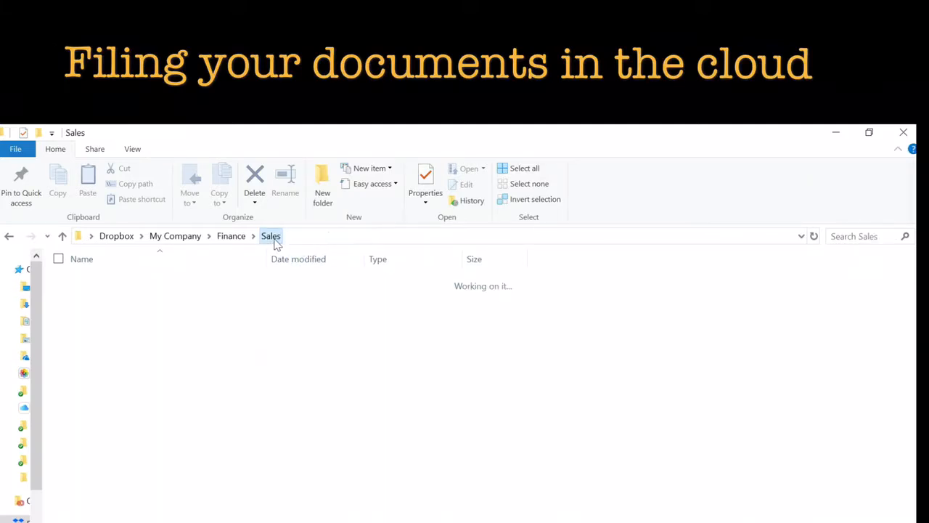
pyautogui.click(233, 240)
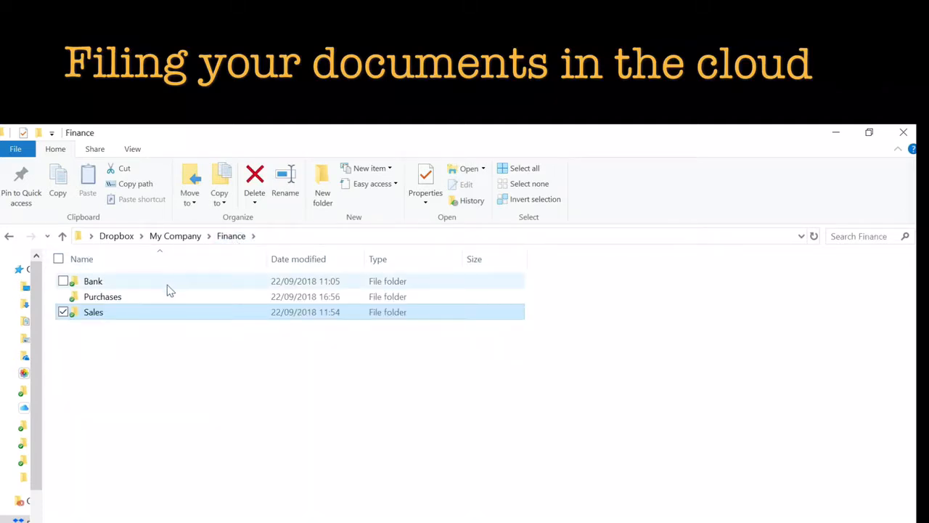
pyautogui.click(177, 236)
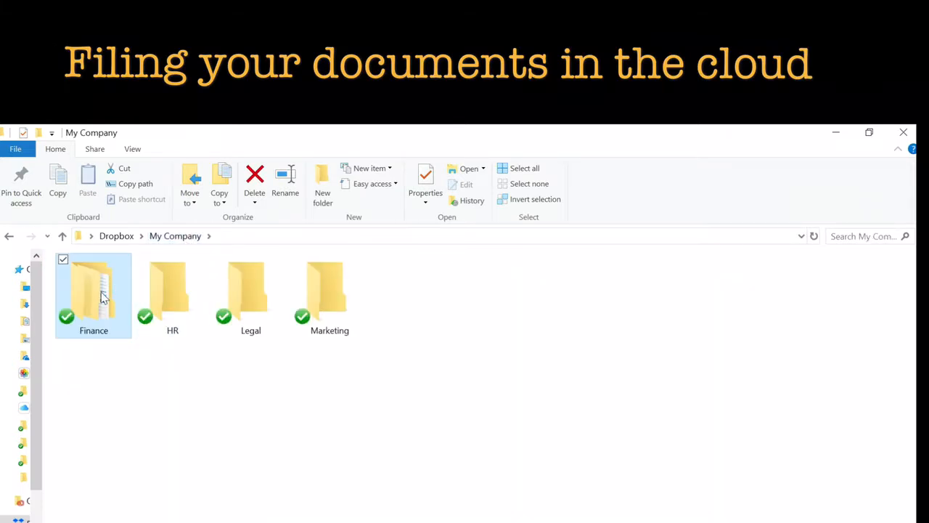